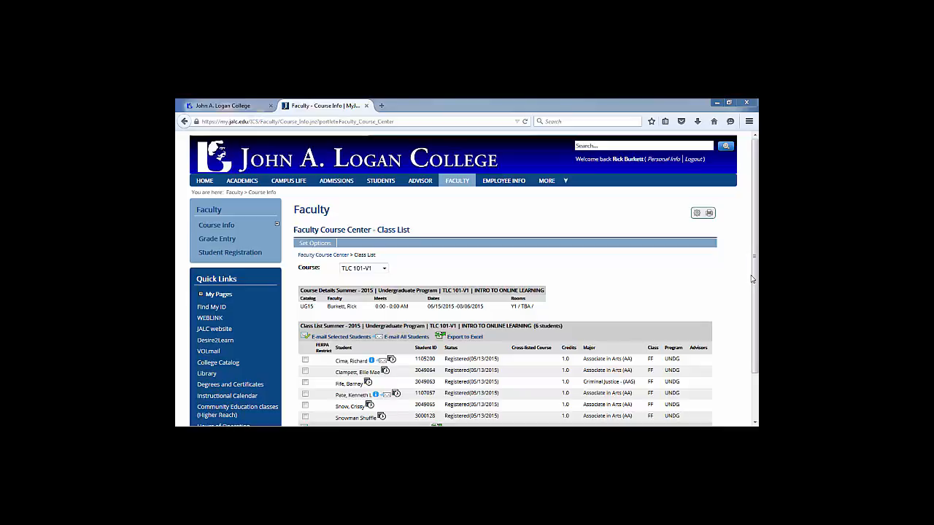
- Export the TLC 101-V1 class list and open ClassList.xls in Microsoft Excel despite the format mismatch, dismissing the color scheme prompt
{"action": "scroll", "coordinate": [756, 292], "scroll_direction": "down", "scroll_amount": 2}
{"action": "scroll", "coordinate": [756, 298], "scroll_direction": "down", "scroll_amount": 2}
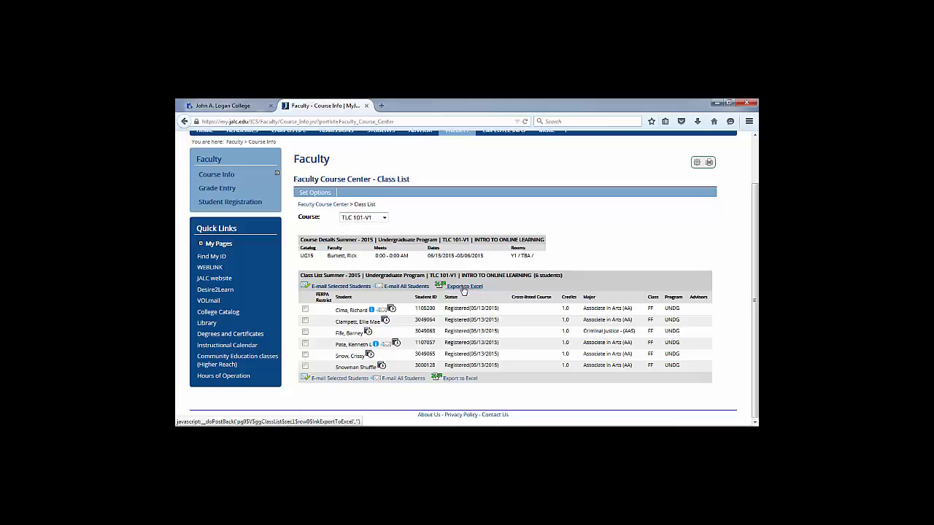
{"action": "left_click", "coordinate": [463, 287]}
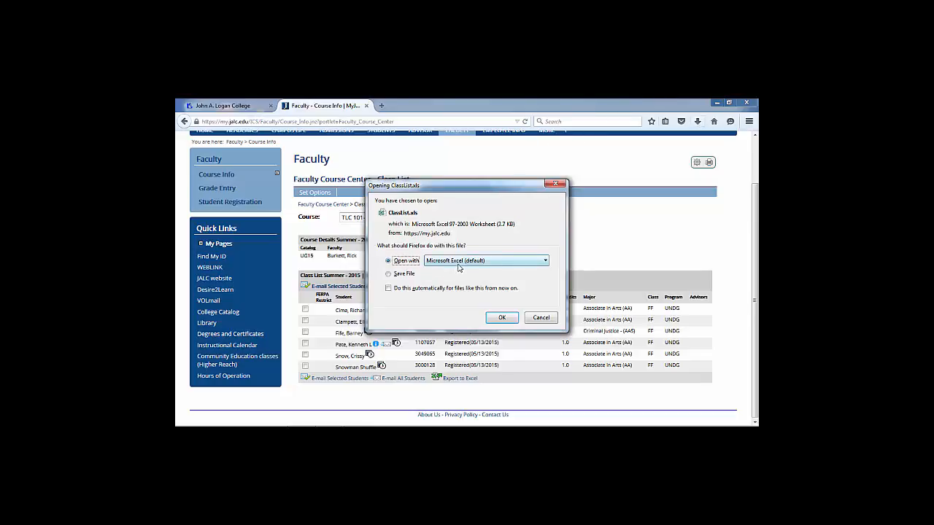
{"action": "left_click", "coordinate": [503, 318]}
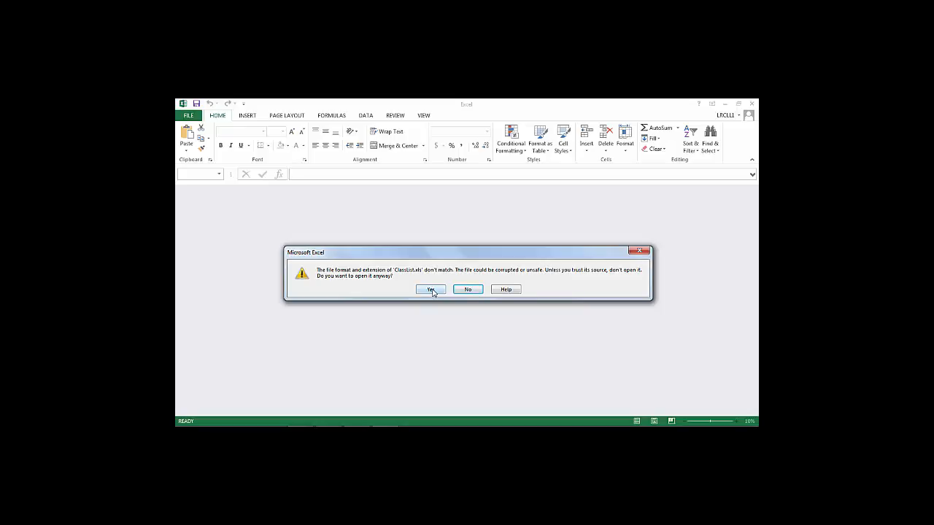
{"action": "left_click", "coordinate": [431, 290]}
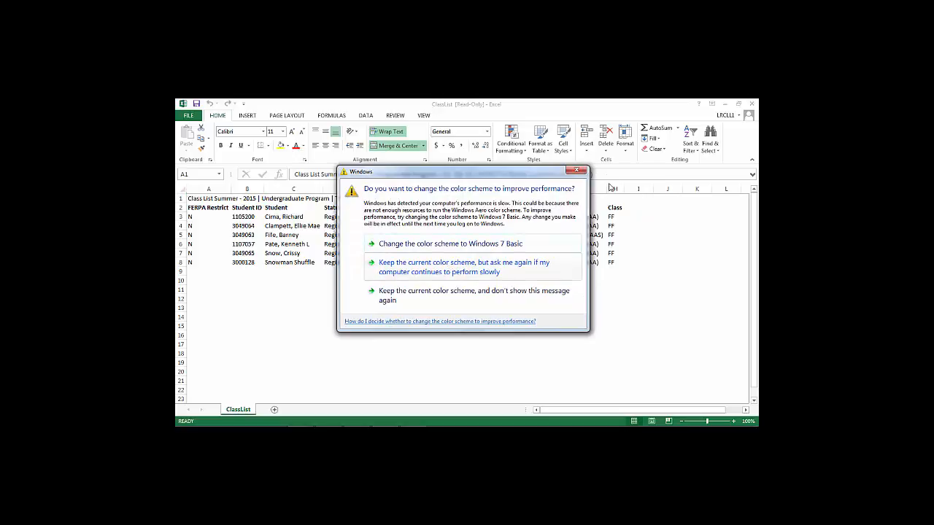
{"action": "left_click", "coordinate": [577, 170]}
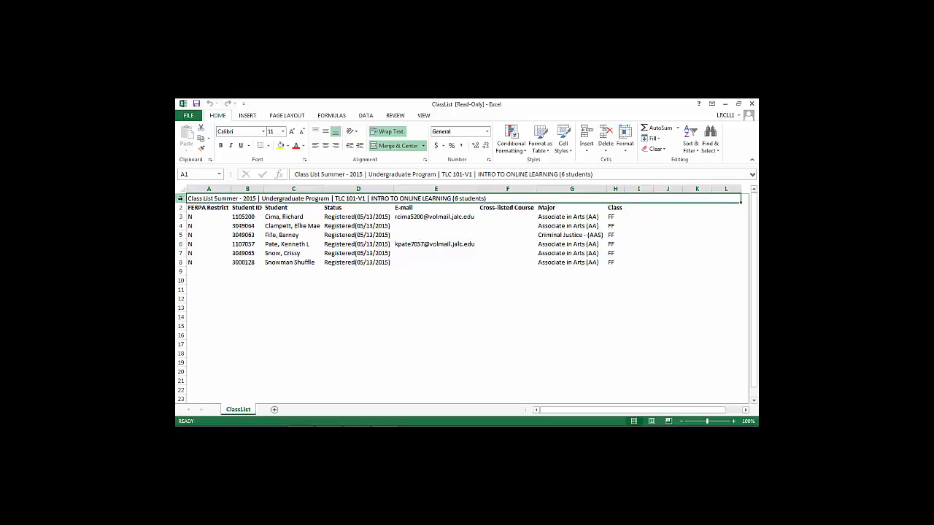
- Delete the class list title row above the headers and the empty Cross-listed Course column
{"action": "left_click", "coordinate": [180, 198]}
{"action": "right_click", "coordinate": [182, 201]}
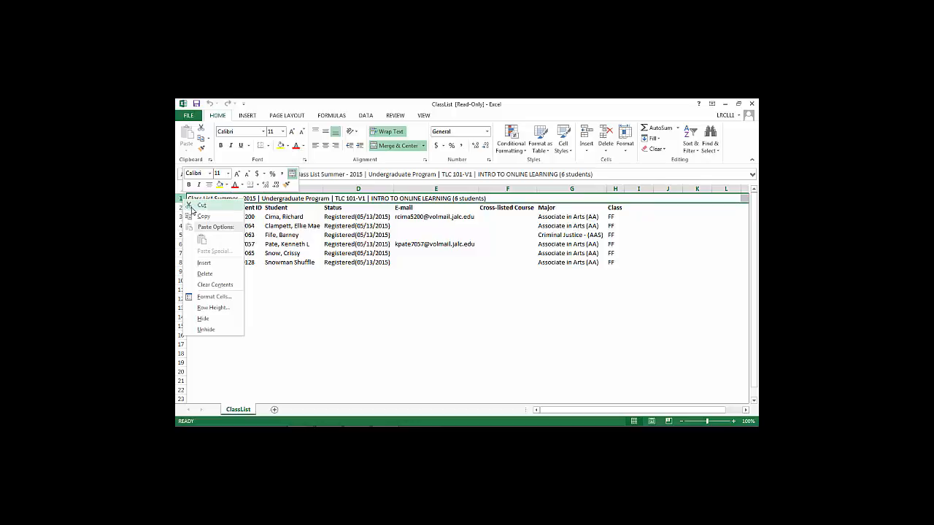
{"action": "left_click", "coordinate": [203, 273]}
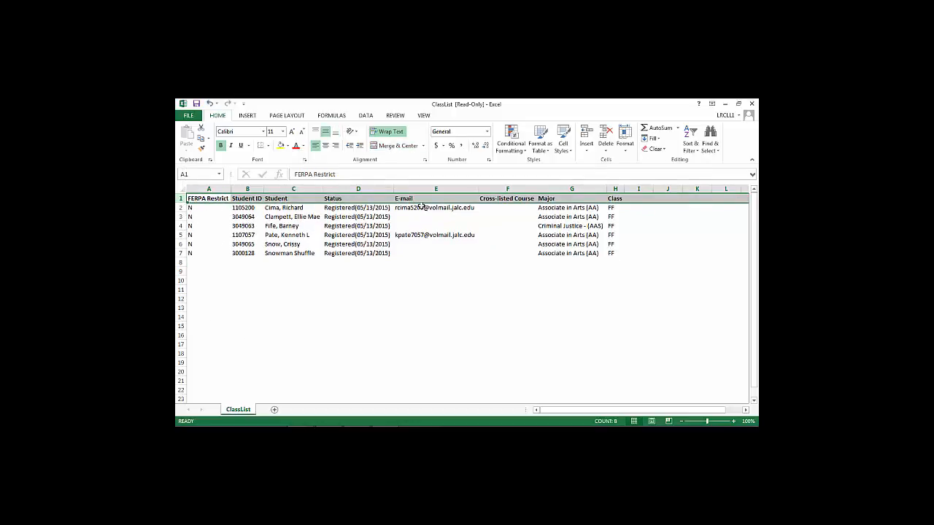
{"action": "left_click", "coordinate": [514, 189]}
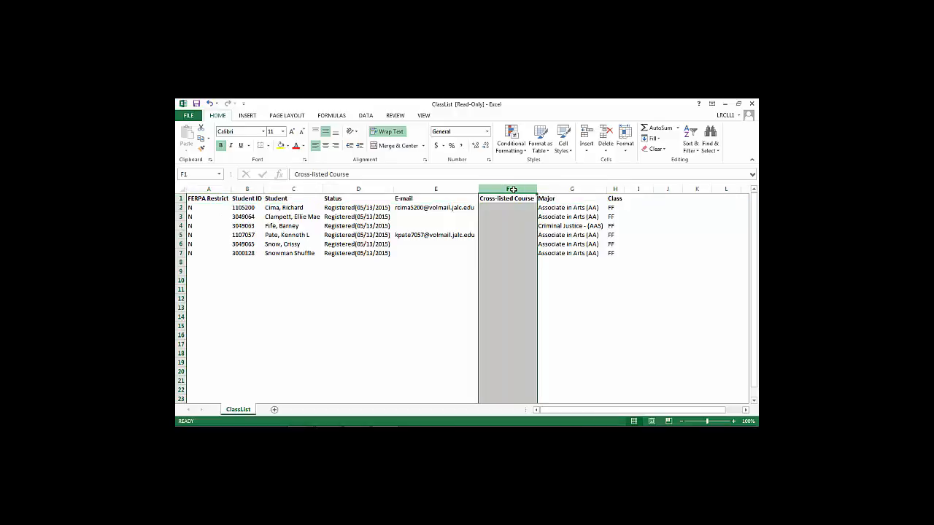
{"action": "right_click", "coordinate": [515, 192]}
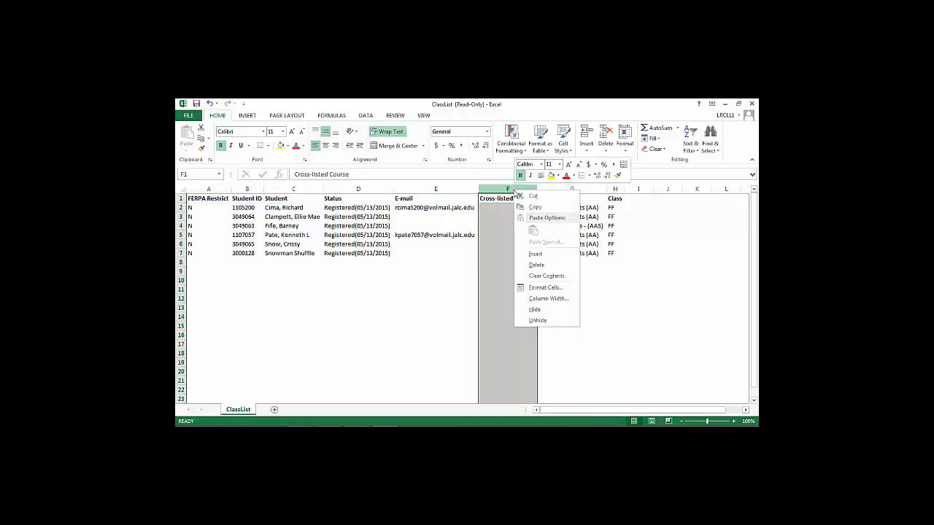
{"action": "left_click", "coordinate": [545, 265]}
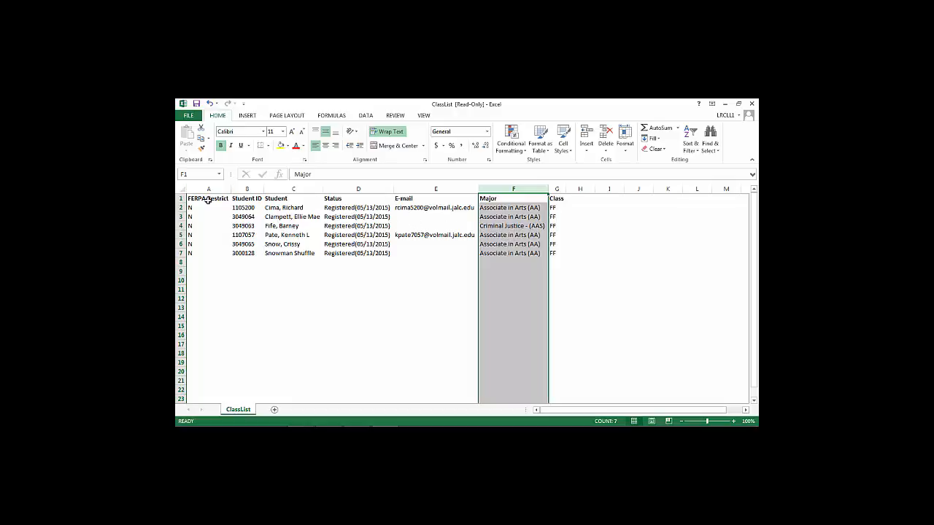
{"action": "left_click", "coordinate": [500, 189]}
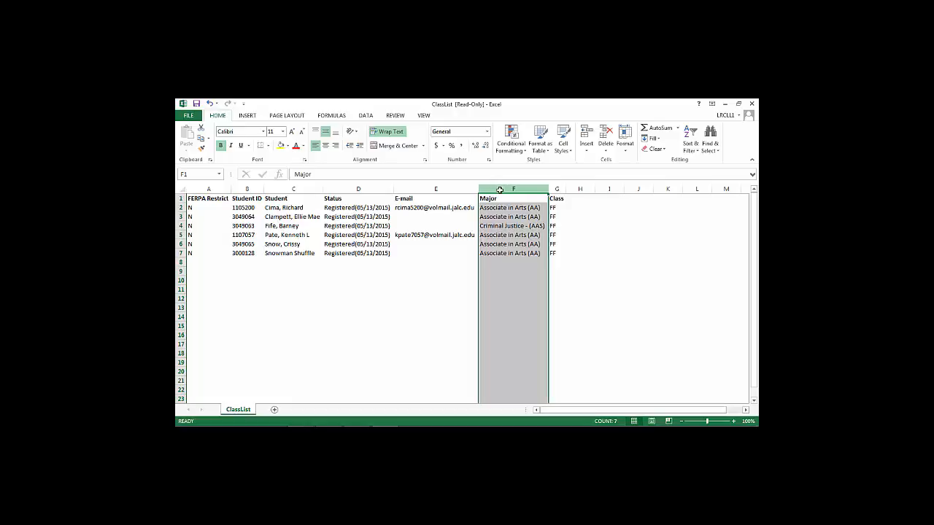
{"action": "right_click", "coordinate": [496, 188]}
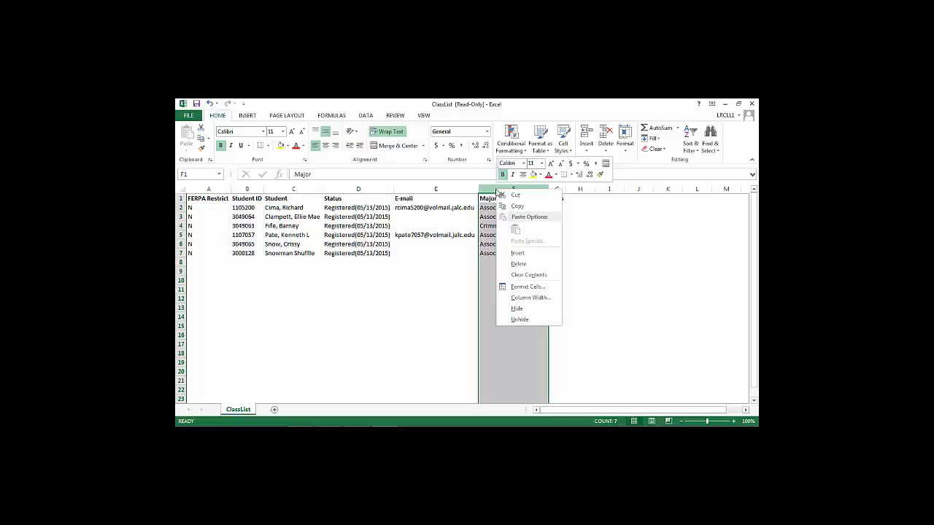
{"action": "left_click", "coordinate": [416, 287]}
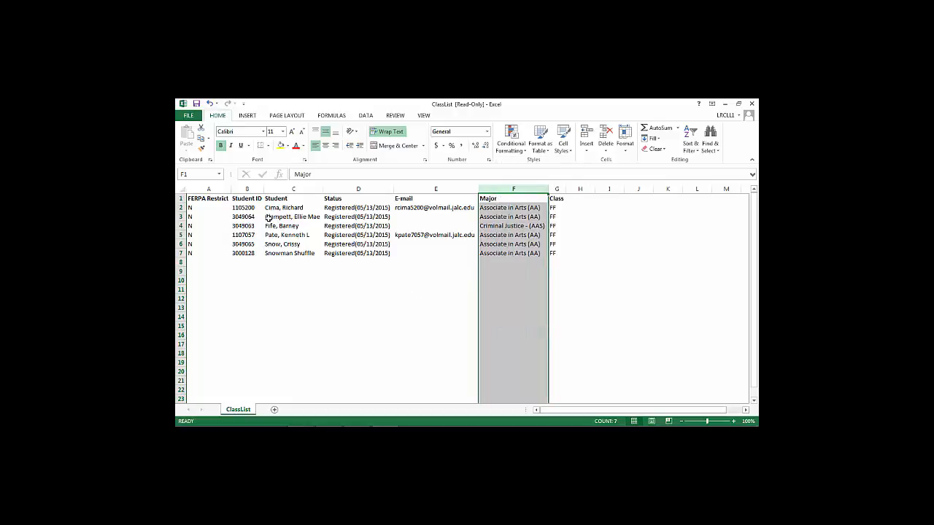
- Replace the FERPA Restrict header in cell A1 with Attendance
{"action": "left_click", "coordinate": [202, 198]}
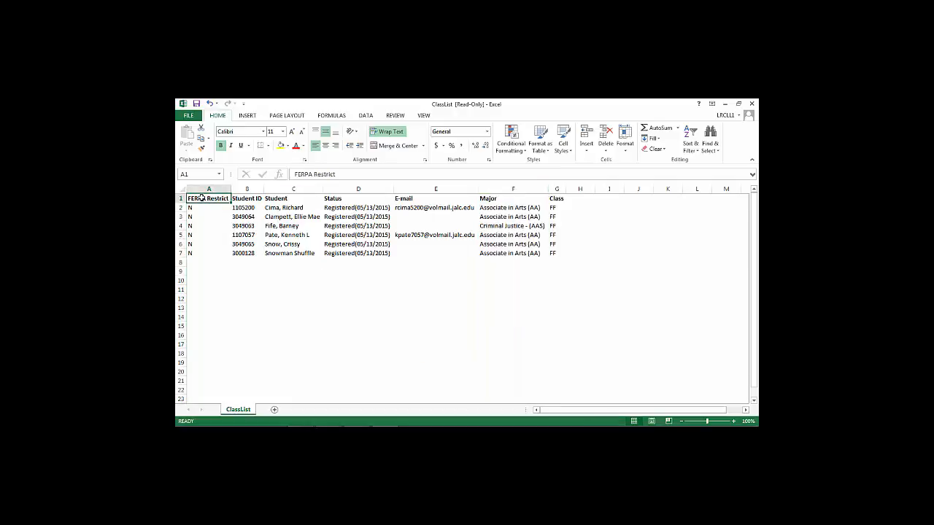
{"action": "type", "text": "At"}
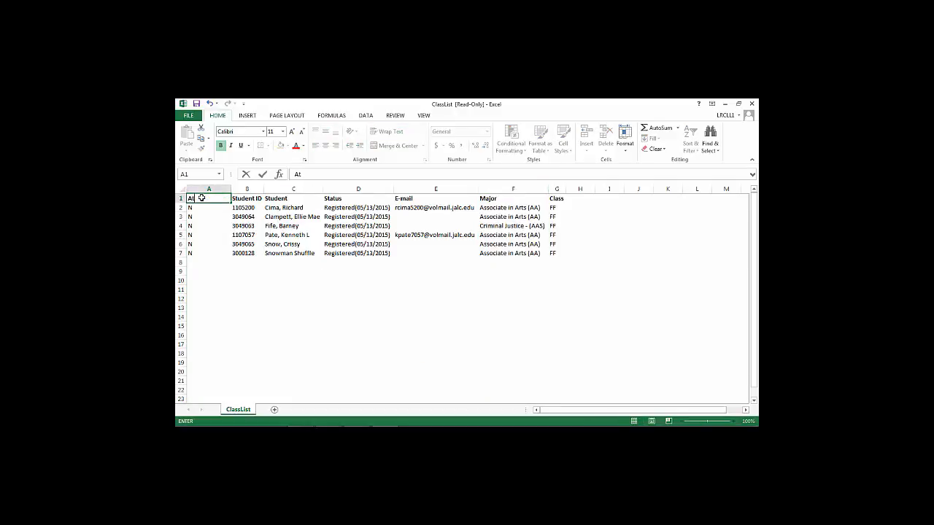
{"action": "type", "text": "tendance"}
- Clear the N entries from cells A2 through A7 under the Attendance header
{"action": "left_click", "coordinate": [198, 209]}
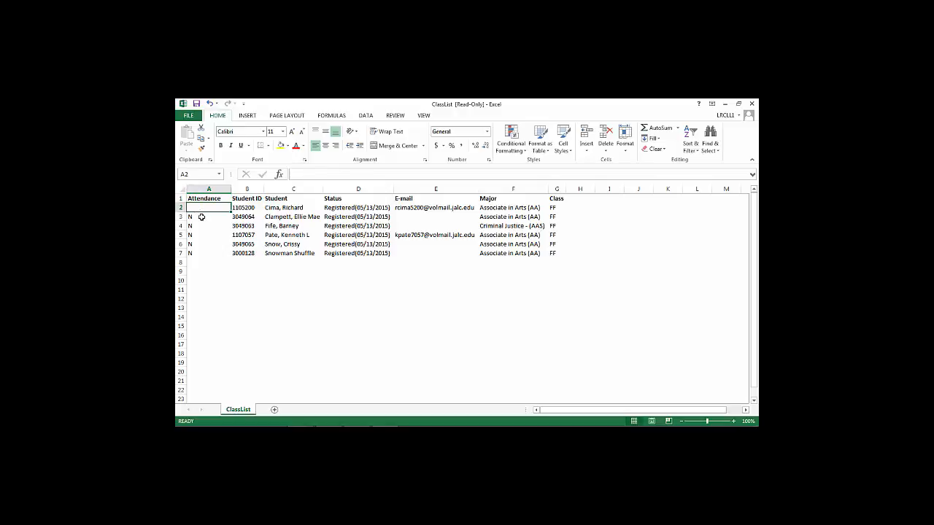
{"action": "key", "text": "Delete"}
{"action": "left_click", "coordinate": [199, 217]}
{"action": "key", "text": "Delete"}
{"action": "left_click", "coordinate": [201, 226]}
{"action": "key", "text": "Delete"}
{"action": "left_click", "coordinate": [201, 235]}
{"action": "key", "text": "Delete"}
{"action": "left_click", "coordinate": [202, 244]}
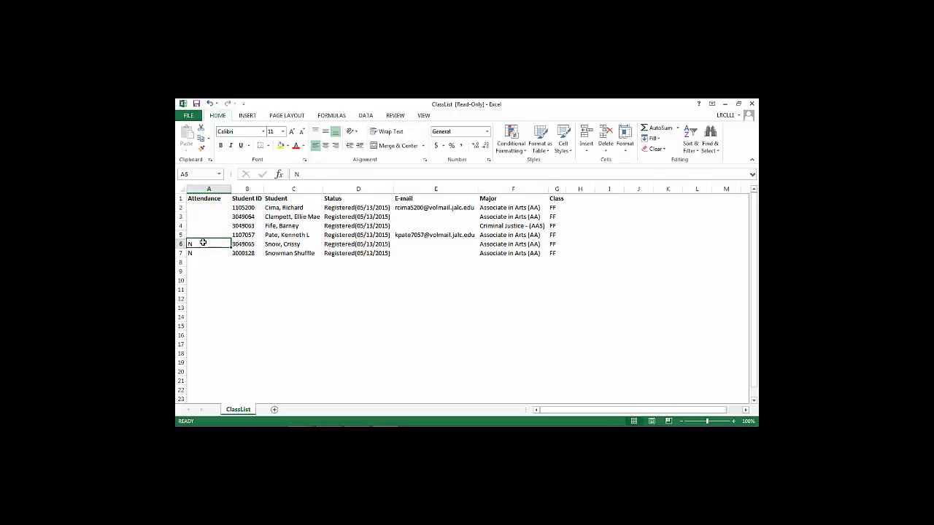
{"action": "key", "text": "Delete"}
{"action": "left_click", "coordinate": [204, 253]}
{"action": "key", "text": "Delete"}
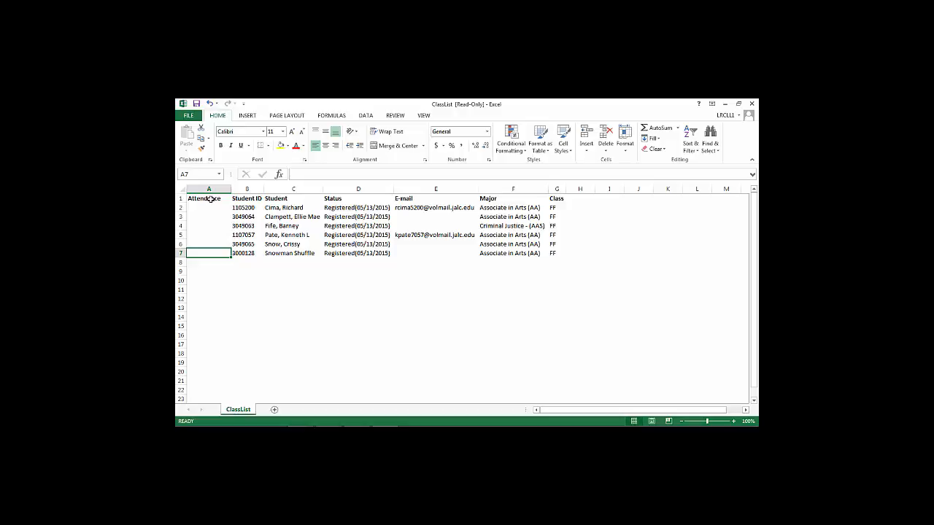
- Convert the range A1:G7 into a table with headers
{"action": "left_click_drag", "start_coordinate": [210, 198], "coordinate": [557, 255]}
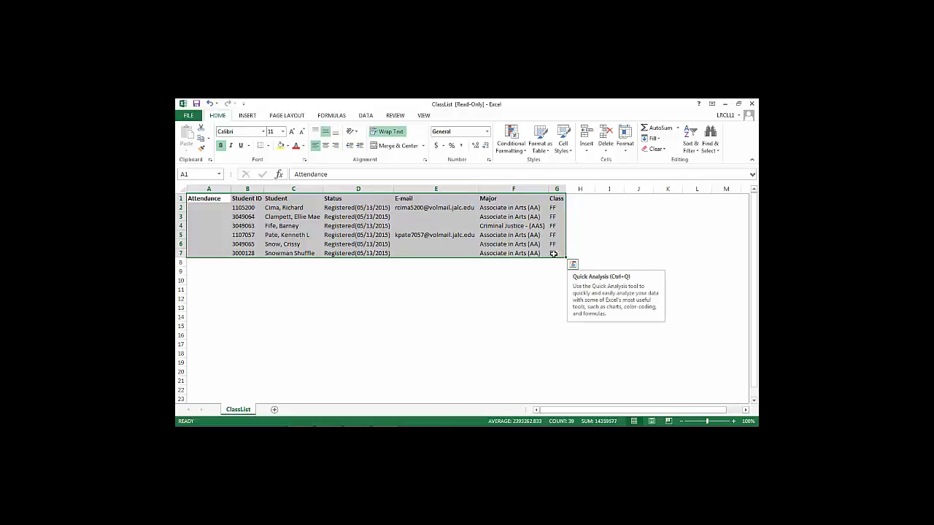
{"action": "left_click", "coordinate": [247, 116]}
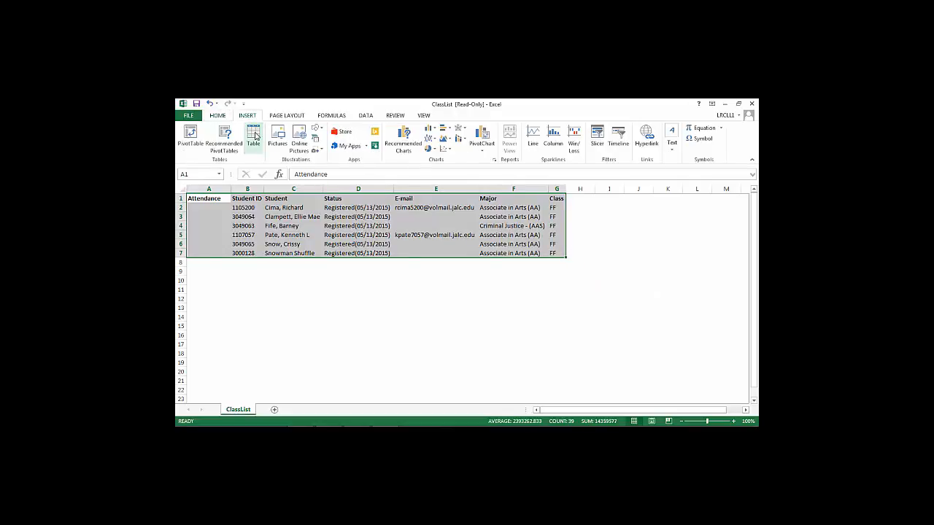
{"action": "left_click", "coordinate": [253, 137]}
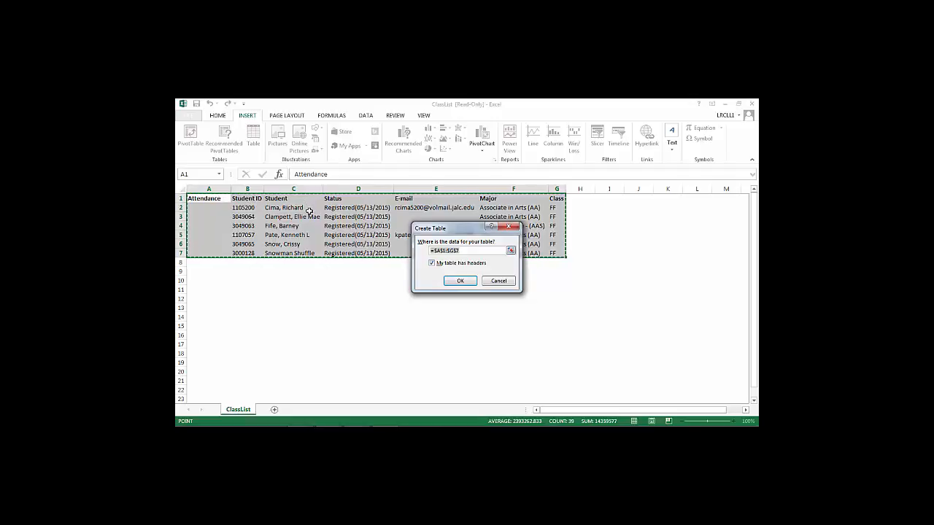
{"action": "left_click", "coordinate": [458, 281]}
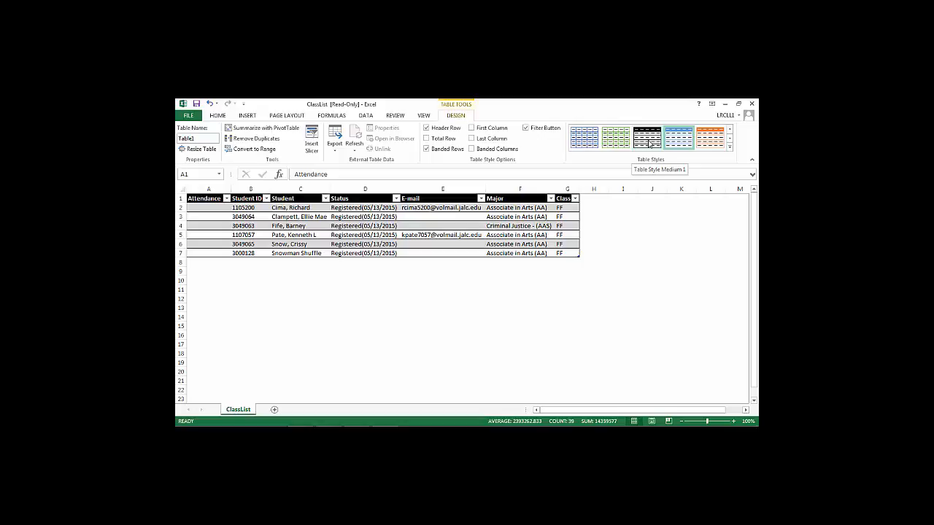
- Apply the black-header table style with banded rows and cell borders to the class list table
{"action": "left_click", "coordinate": [729, 139]}
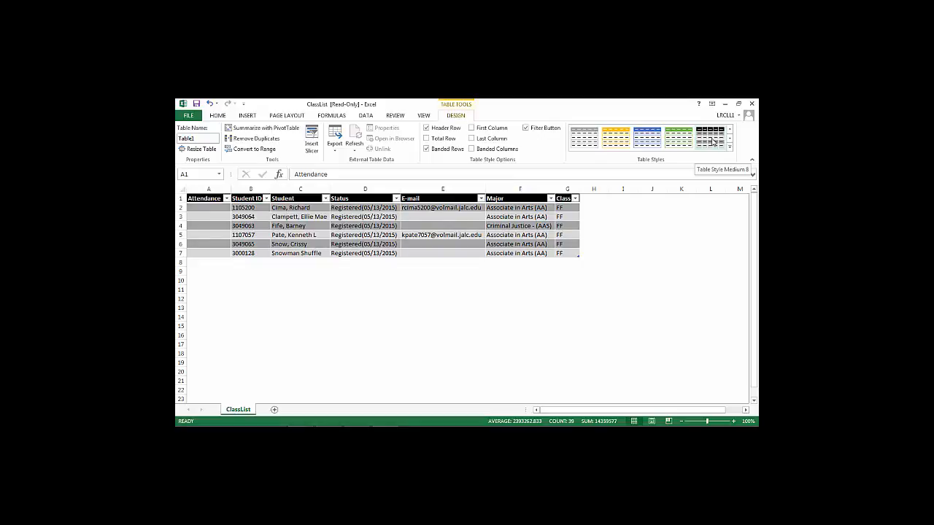
{"action": "left_click", "coordinate": [729, 140]}
{"action": "left_click", "coordinate": [730, 140]}
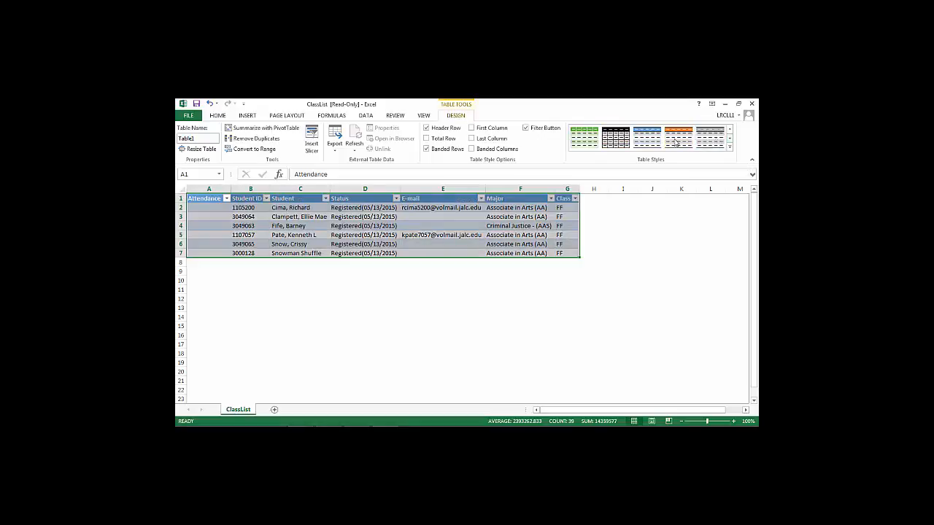
{"action": "left_click", "coordinate": [622, 143]}
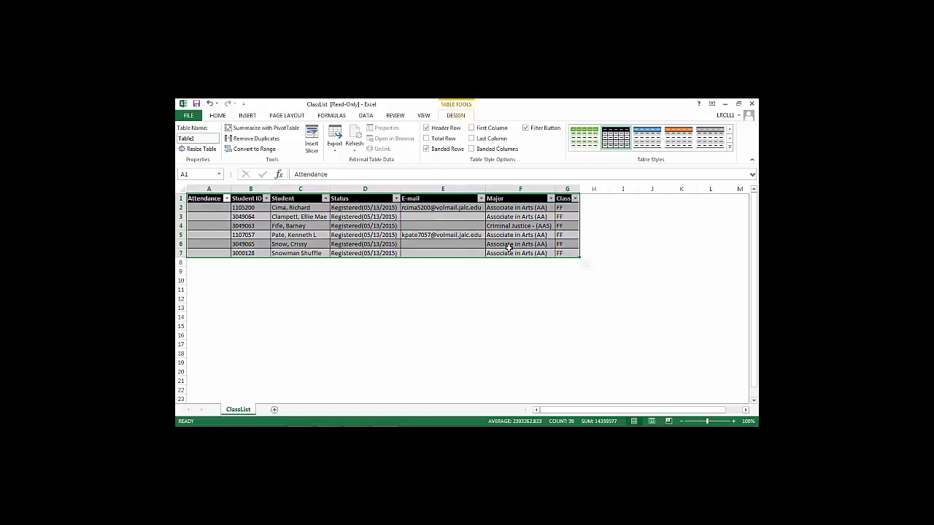
- Apply Table Style Medium 8 to the class list table and deselect the table
{"action": "left_click", "coordinate": [730, 130]}
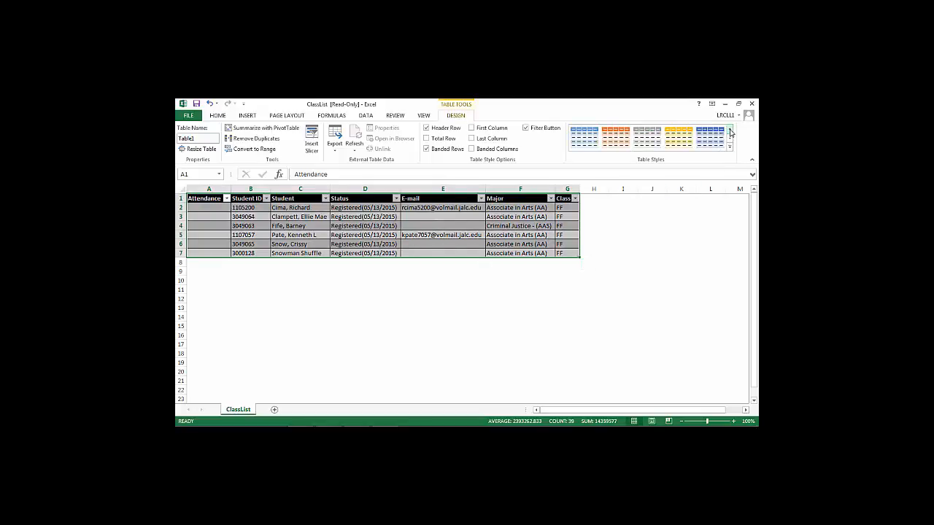
{"action": "left_click", "coordinate": [730, 130]}
{"action": "left_click", "coordinate": [710, 136]}
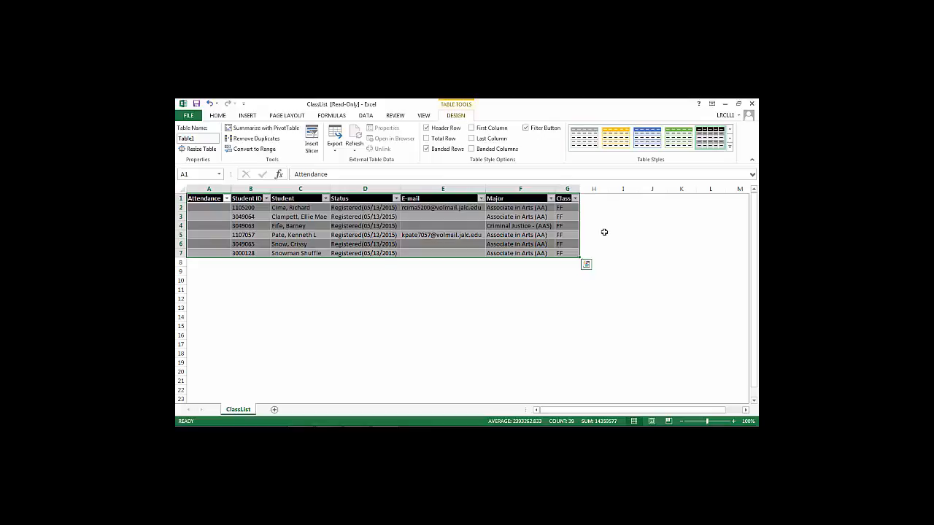
{"action": "left_click", "coordinate": [605, 232]}
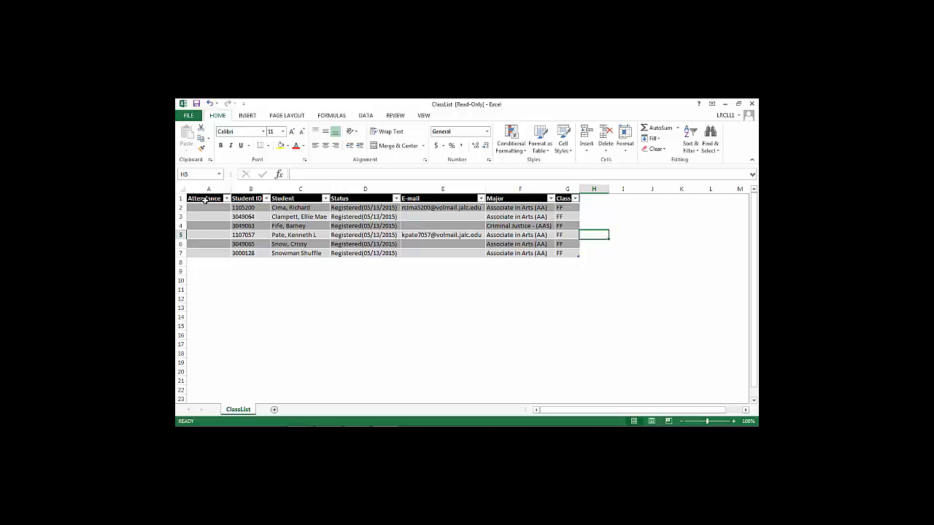
- Open the print settings for the class list and set the page to Landscape Orientation
{"action": "left_click", "coordinate": [188, 115]}
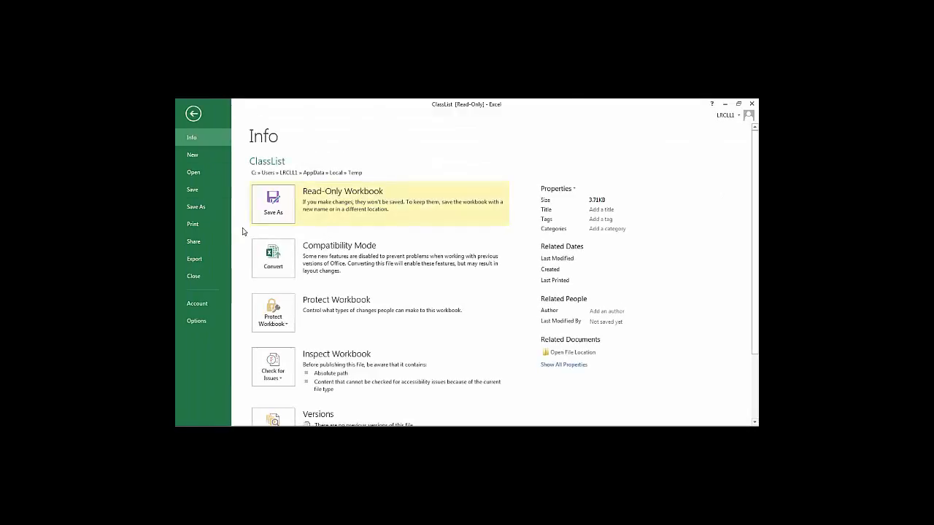
{"action": "left_click", "coordinate": [194, 225]}
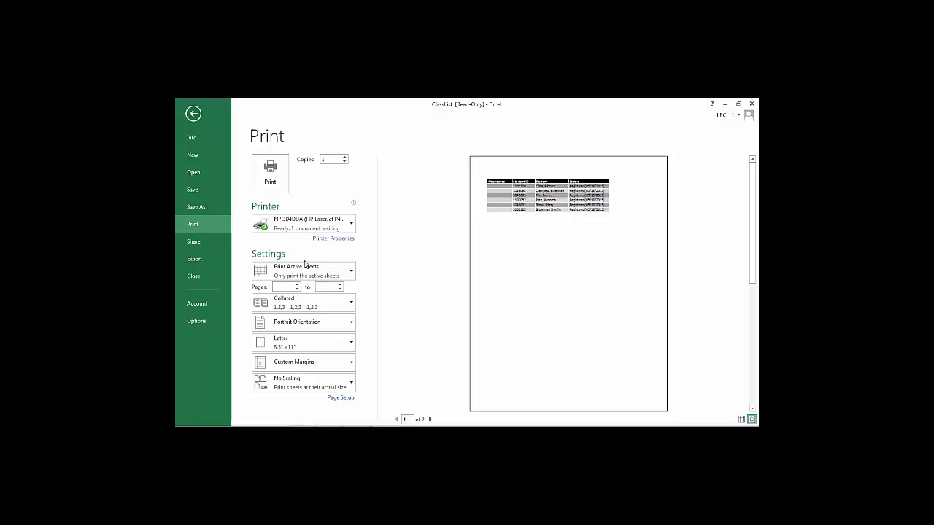
{"action": "left_click", "coordinate": [350, 326]}
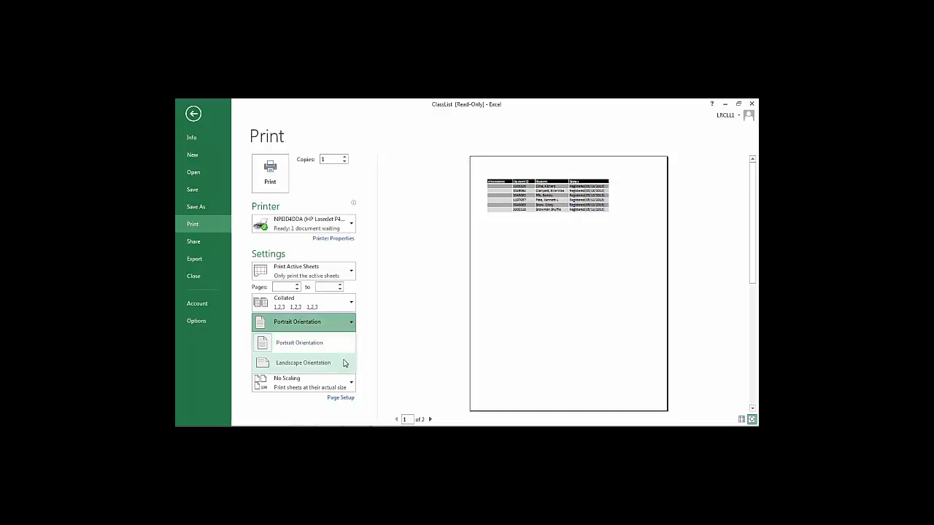
{"action": "left_click", "coordinate": [343, 365]}
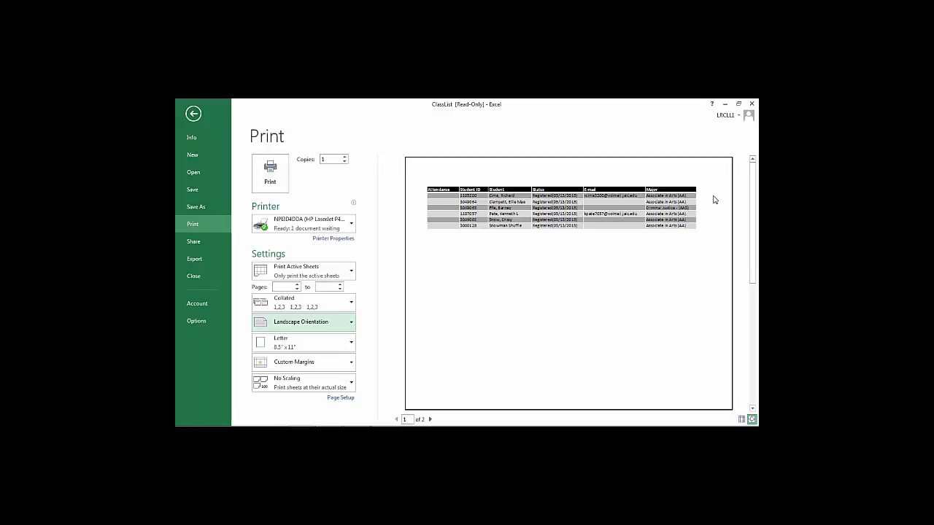
- Set custom page margins of 0.5 for the top, bottom, left and right sides of the class list printout
{"action": "left_click", "coordinate": [580, 171]}
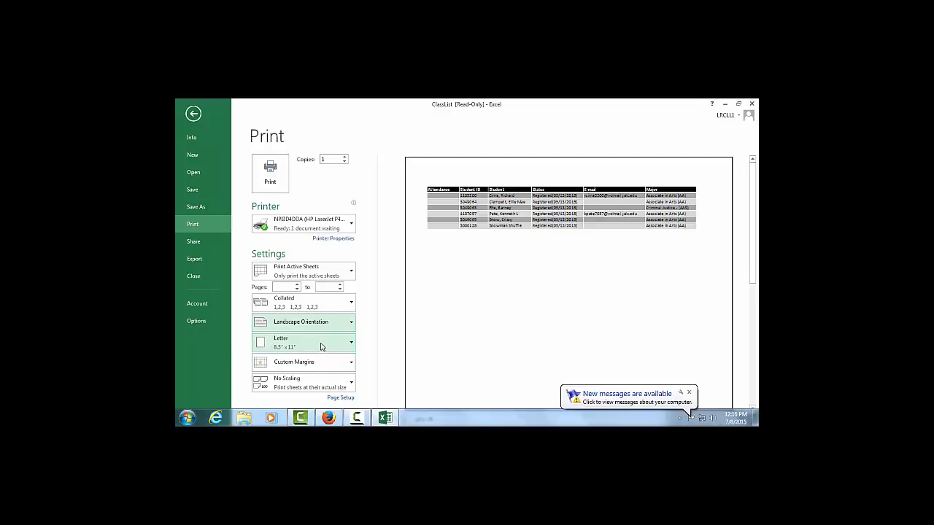
{"action": "left_click", "coordinate": [689, 393]}
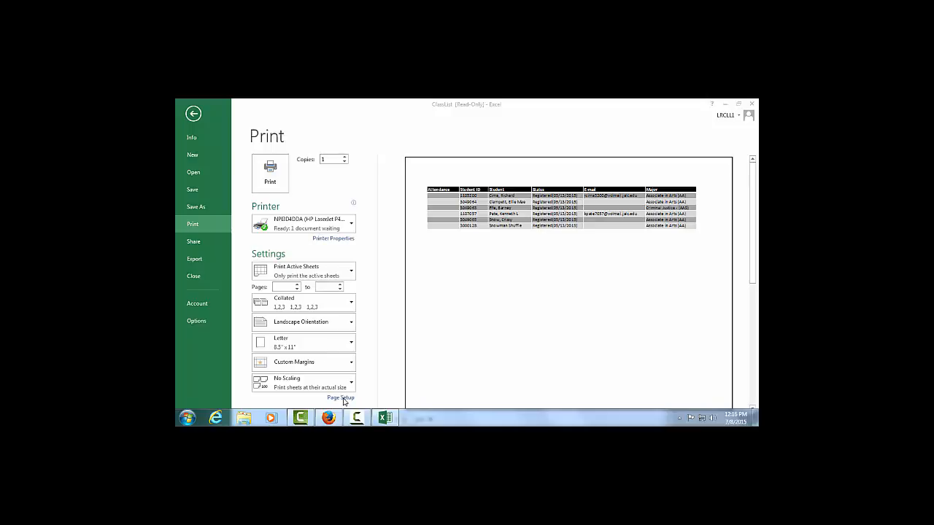
{"action": "left_click", "coordinate": [350, 365]}
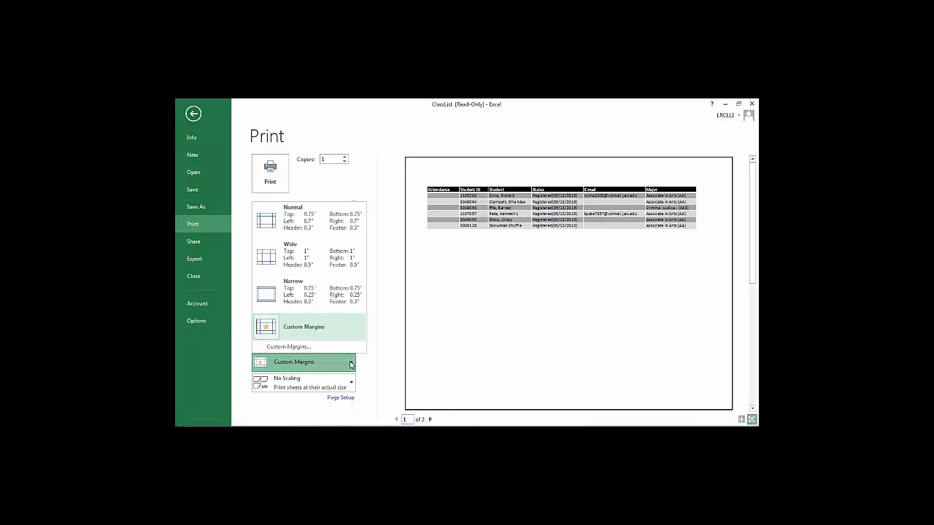
{"action": "left_click", "coordinate": [300, 351]}
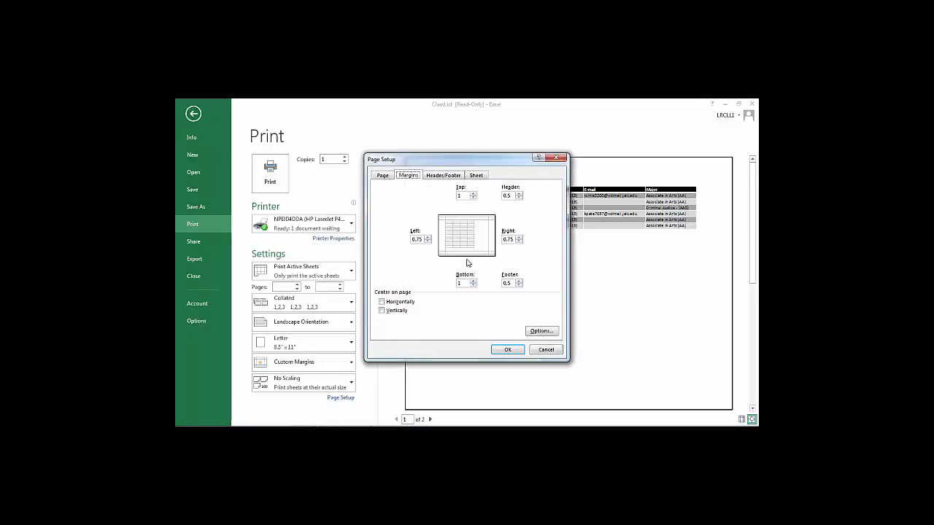
{"action": "left_click_drag", "start_coordinate": [423, 240], "coordinate": [390, 238]}
{"action": "double_click", "coordinate": [511, 240]}
{"action": "double_click", "coordinate": [466, 195]}
{"action": "type", "text": ".5"}
{"action": "double_click", "coordinate": [464, 283]}
{"action": "type", "text": ".5"}
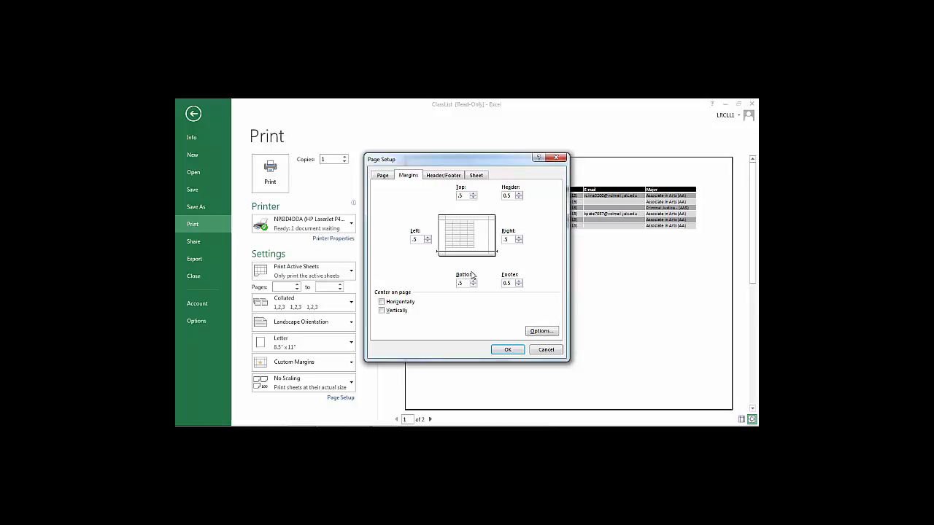
{"action": "left_click", "coordinate": [509, 350]}
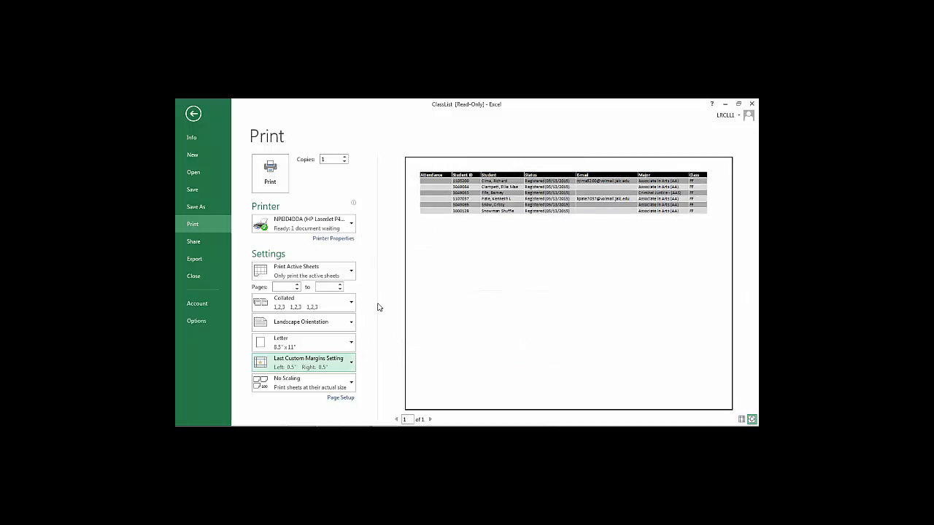
- Center the class list horizontally on the printed page, leaving vertical centering off
{"action": "left_click", "coordinate": [327, 367]}
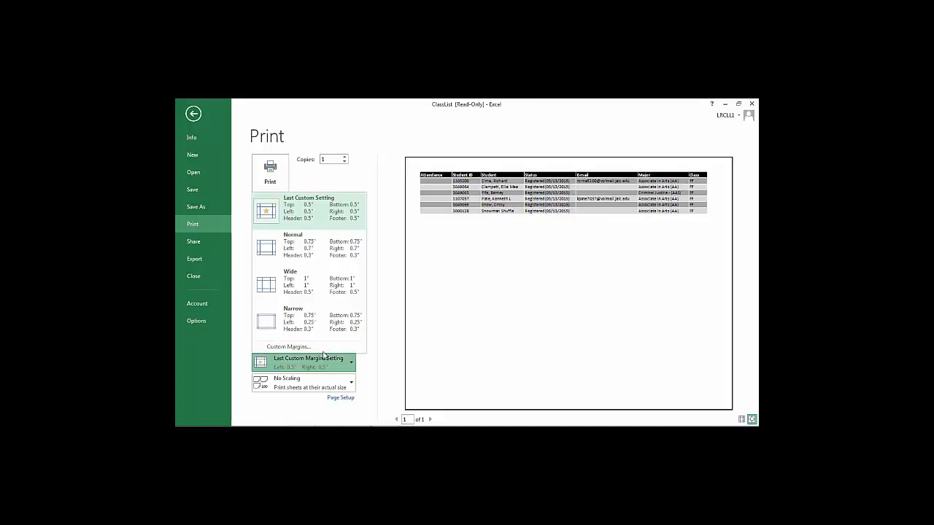
{"action": "left_click", "coordinate": [326, 353]}
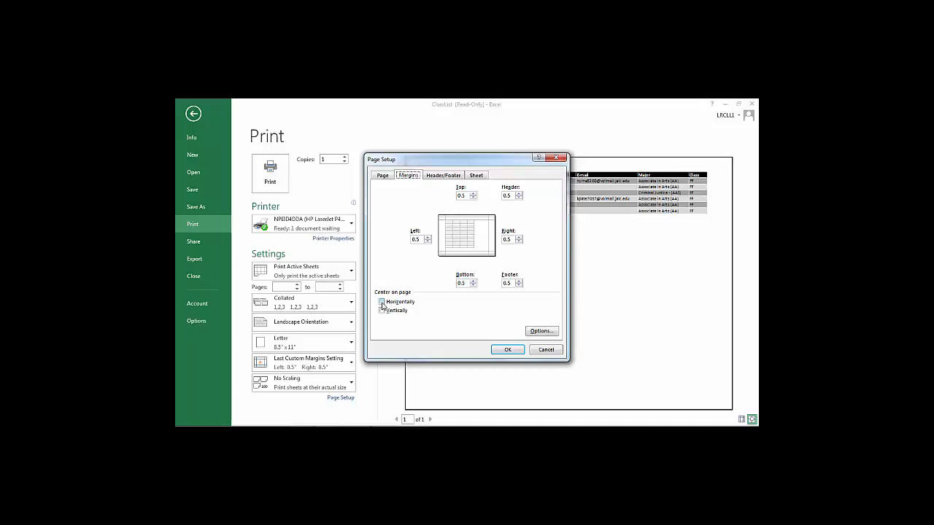
{"action": "left_click", "coordinate": [382, 302]}
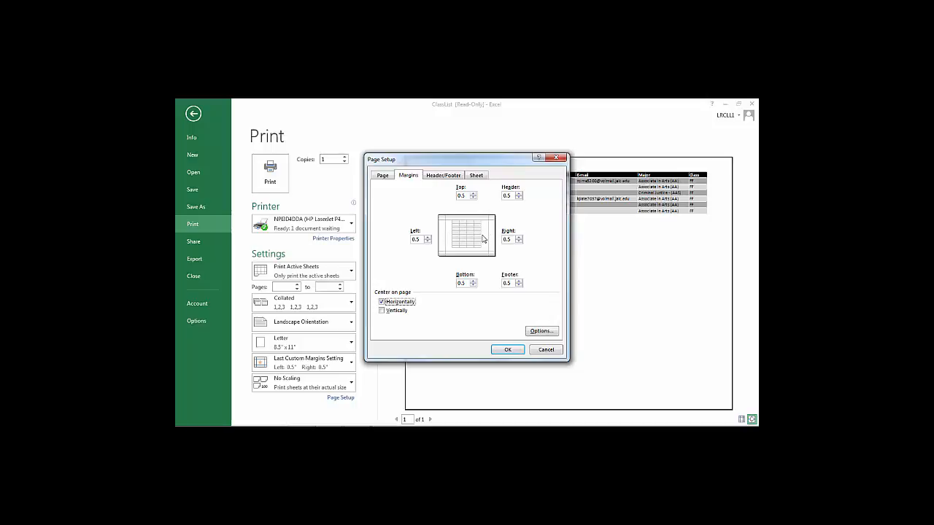
{"action": "left_click", "coordinate": [382, 311]}
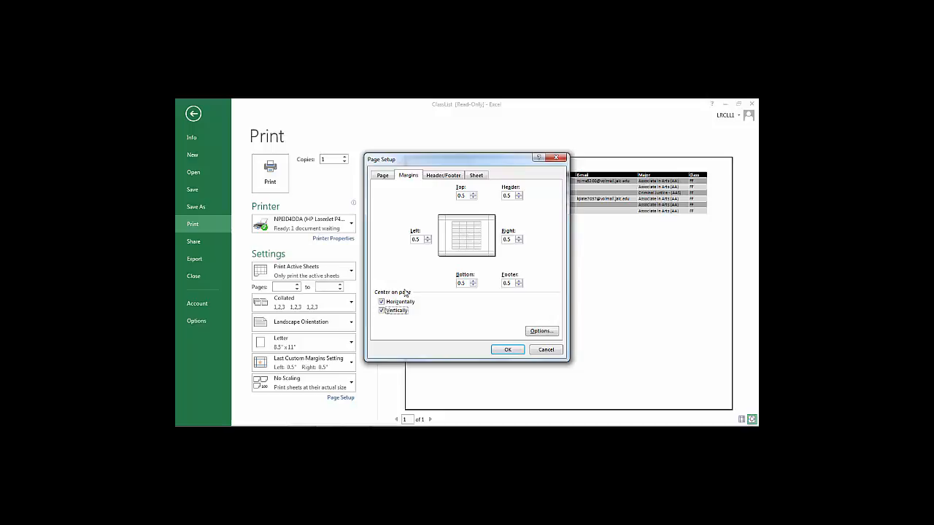
{"action": "left_click", "coordinate": [381, 311]}
{"action": "left_click", "coordinate": [381, 302]}
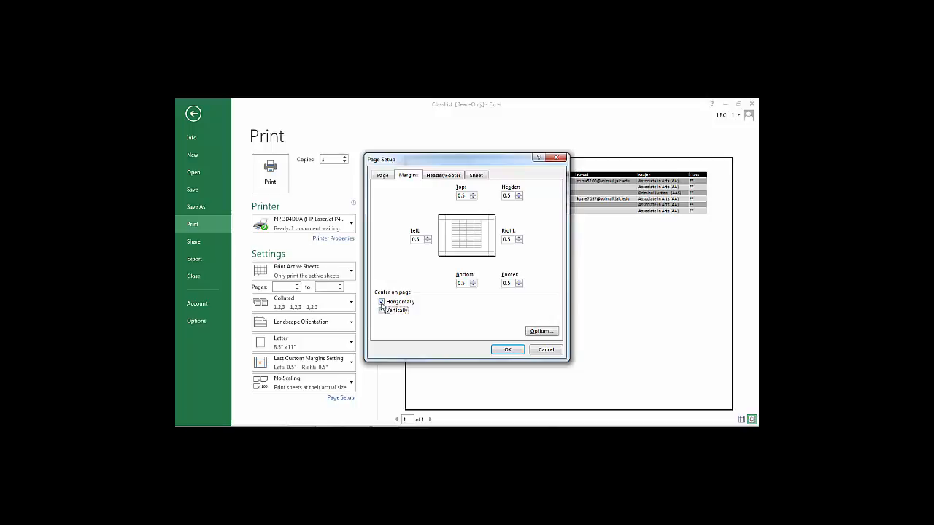
{"action": "left_click", "coordinate": [507, 350]}
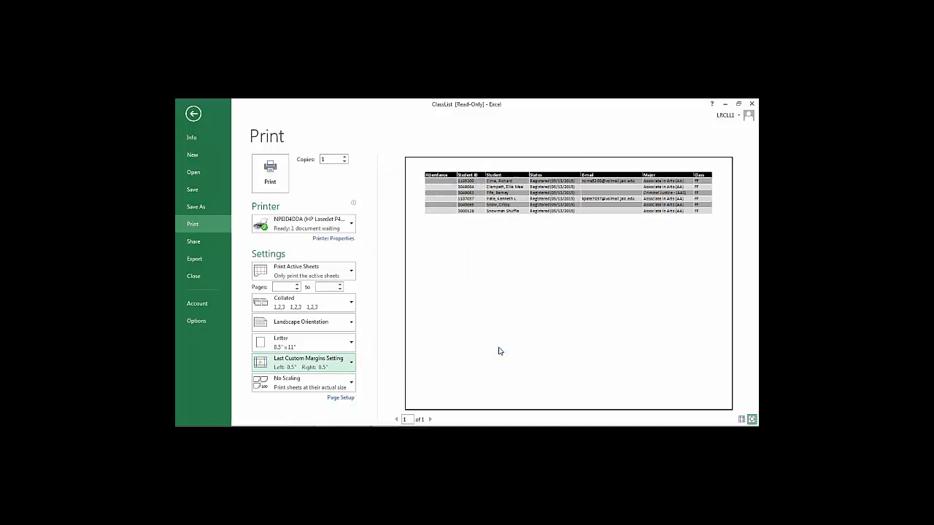
- Set the print scaling to Fit All Columns on One Page and print the class list
{"action": "left_click", "coordinate": [351, 385]}
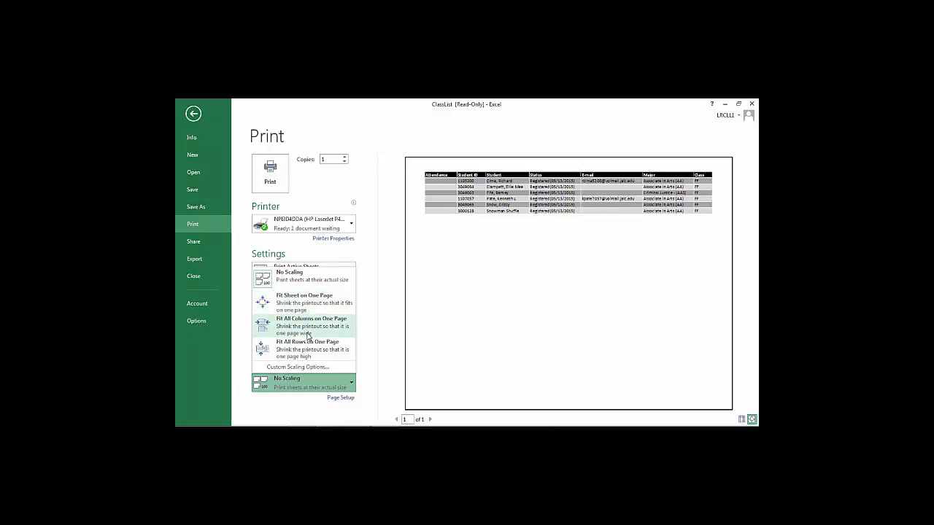
{"action": "left_click", "coordinate": [315, 331]}
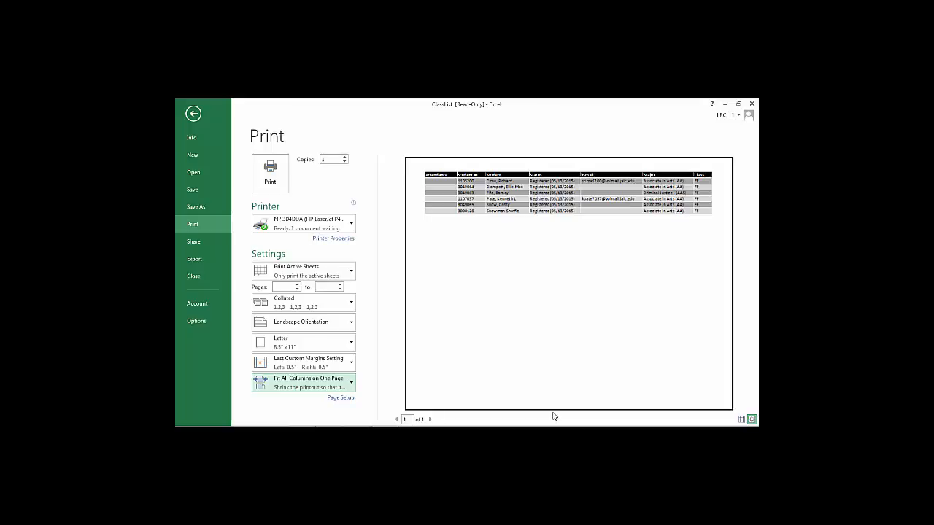
{"action": "left_click", "coordinate": [351, 385]}
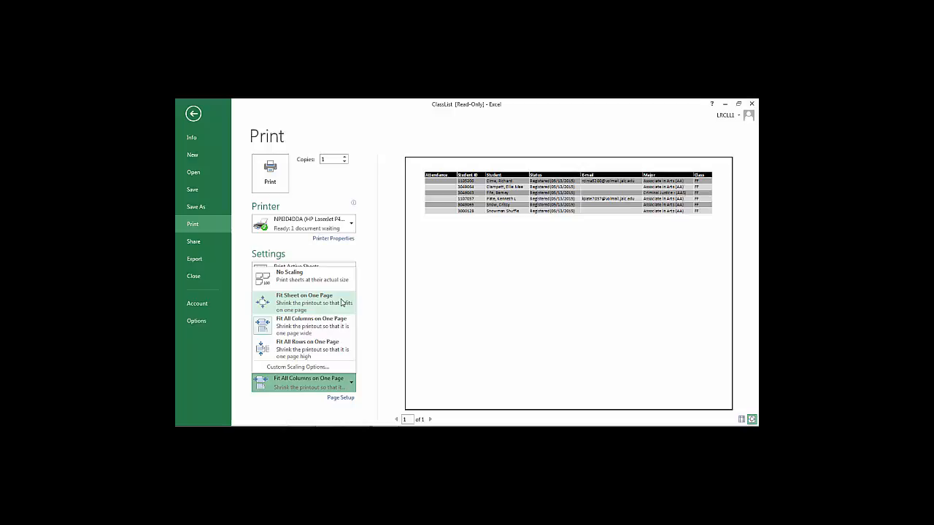
{"action": "left_click", "coordinate": [298, 327]}
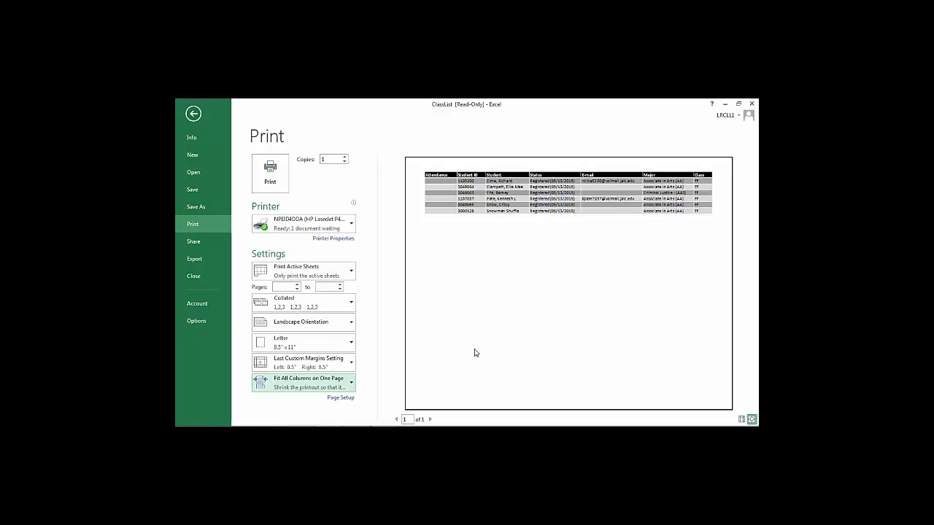
{"action": "left_click", "coordinate": [277, 179]}
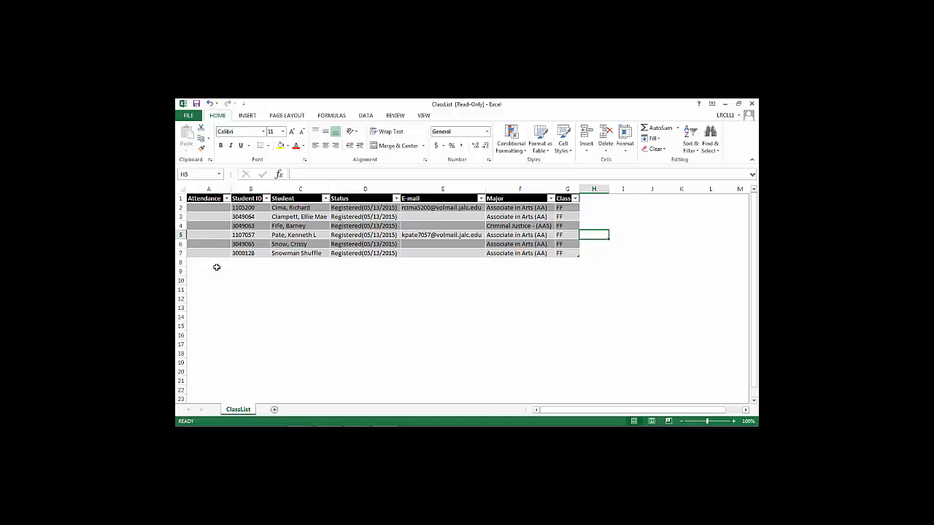
- View the export options for the workbook and return to the ClassList sheet
{"action": "left_click", "coordinate": [188, 116]}
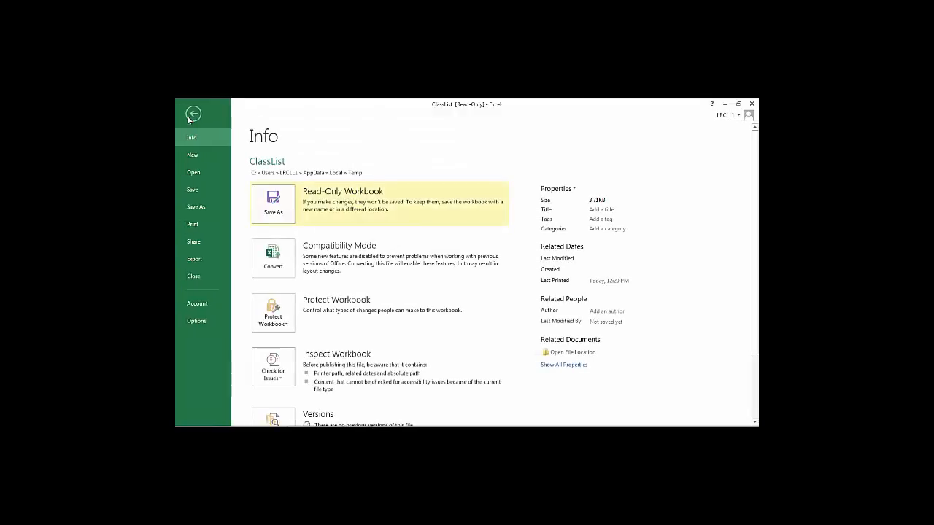
{"action": "left_click", "coordinate": [195, 260]}
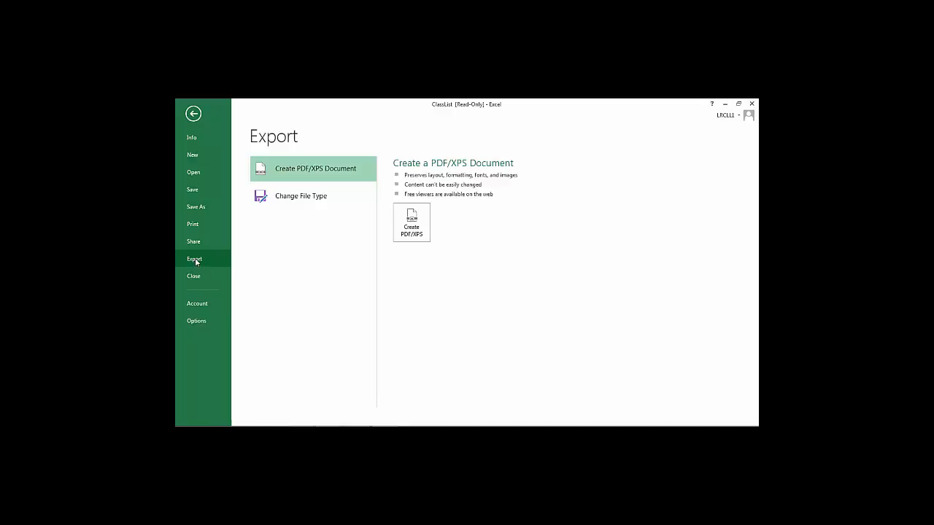
{"action": "left_click", "coordinate": [194, 115]}
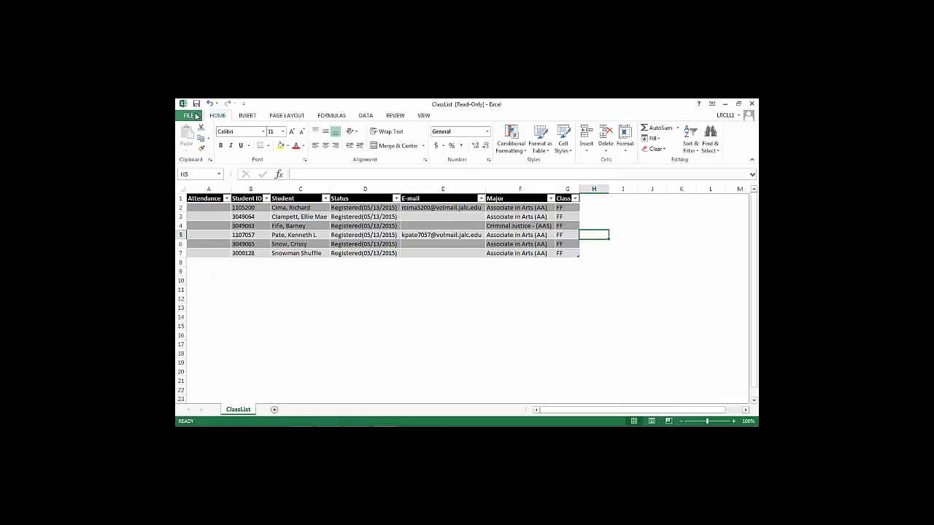